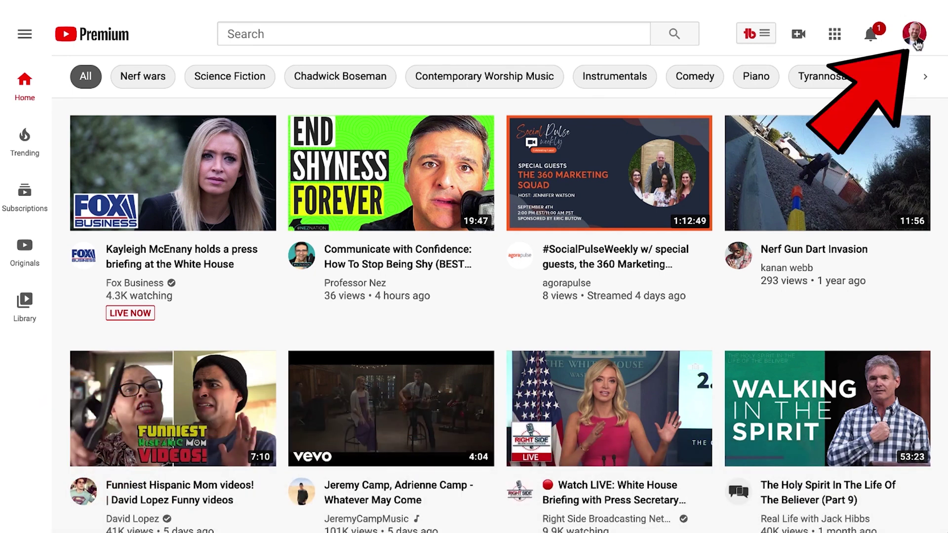
- Go to YouTube's Channel status and features page and check the Live streaming card
click(915, 40)
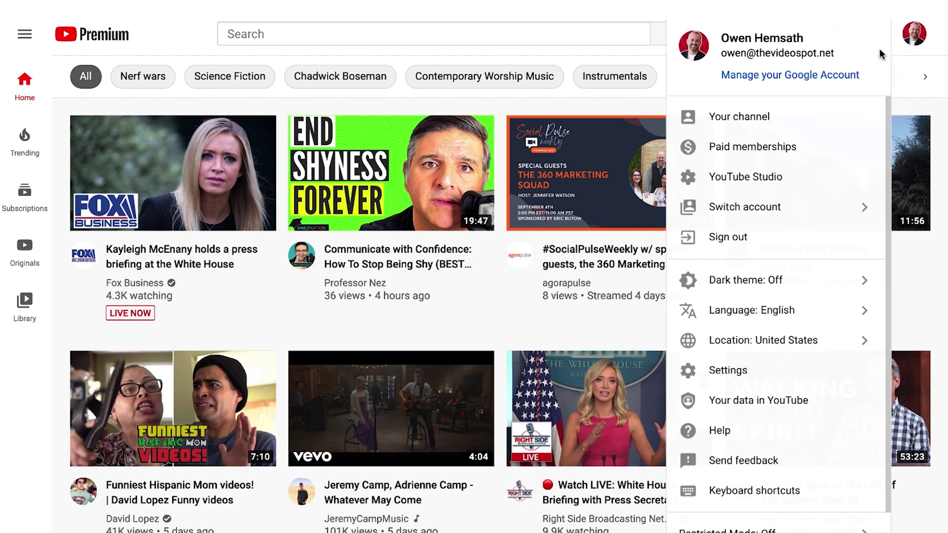
click(727, 371)
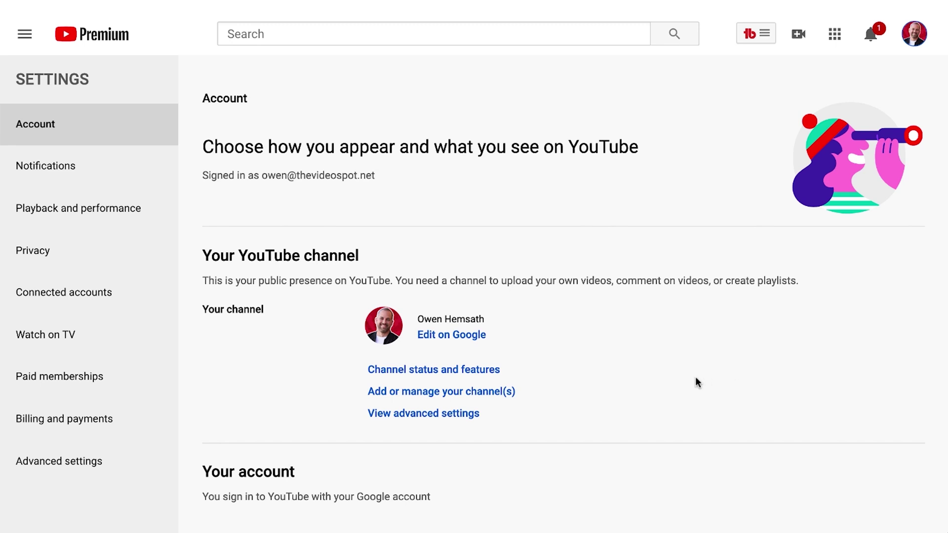
click(486, 377)
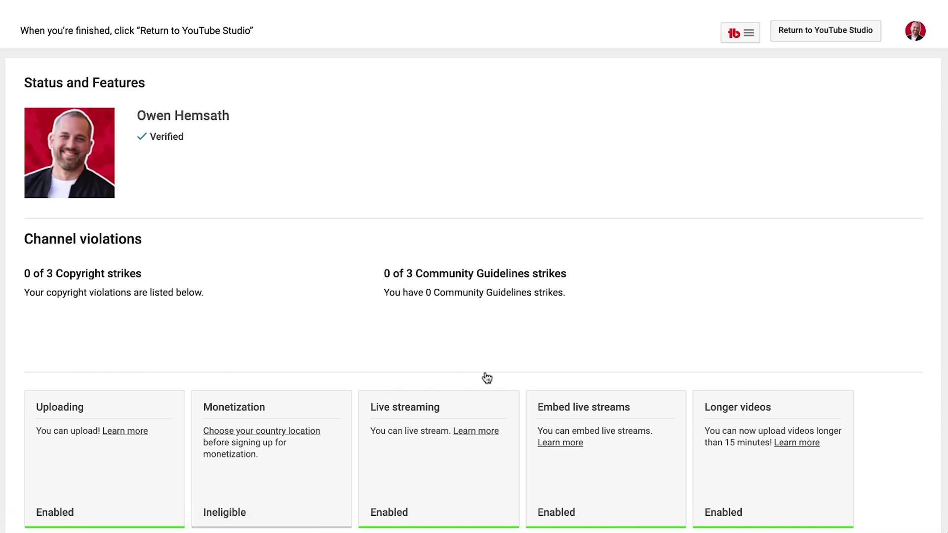
scroll(487, 377, down, 6)
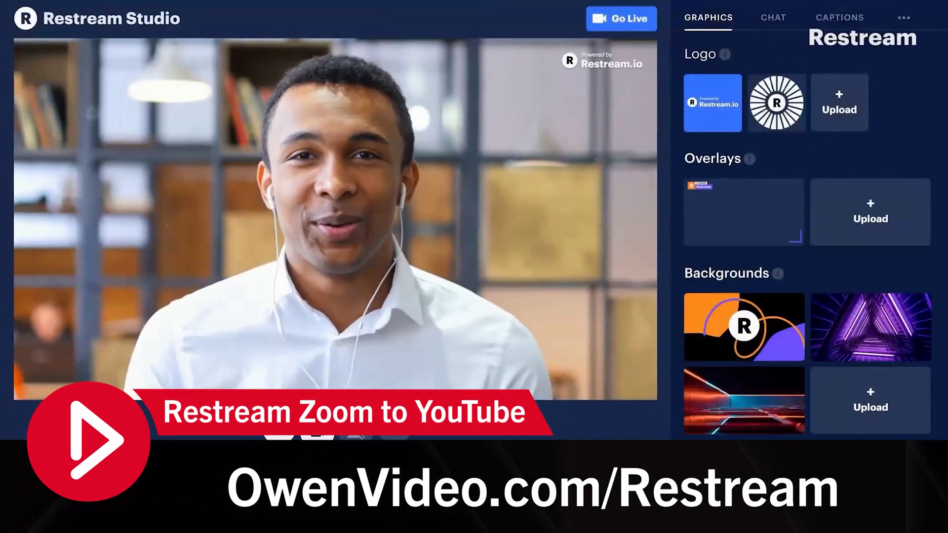
- Swap the Restream.io logo for the sunburst logo and add the overlay to the Studio preview
click(782, 109)
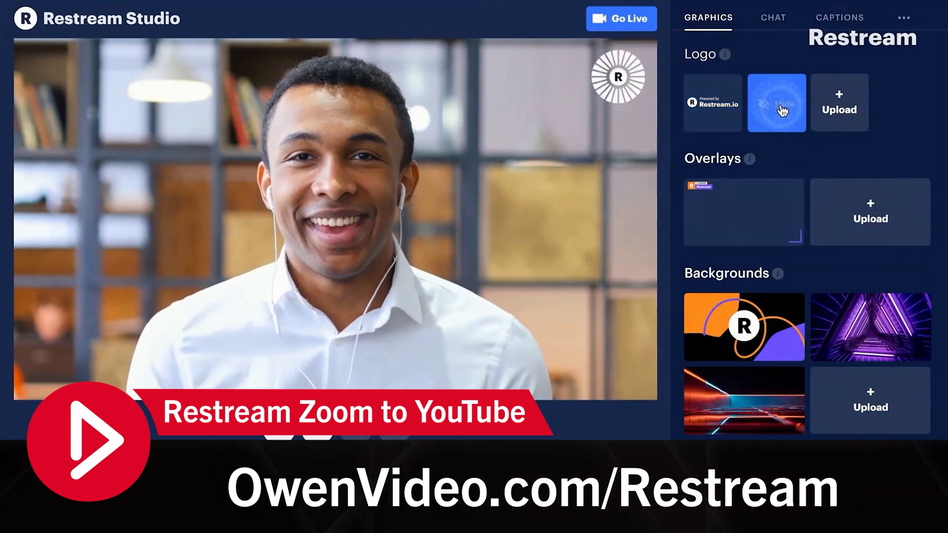
click(746, 212)
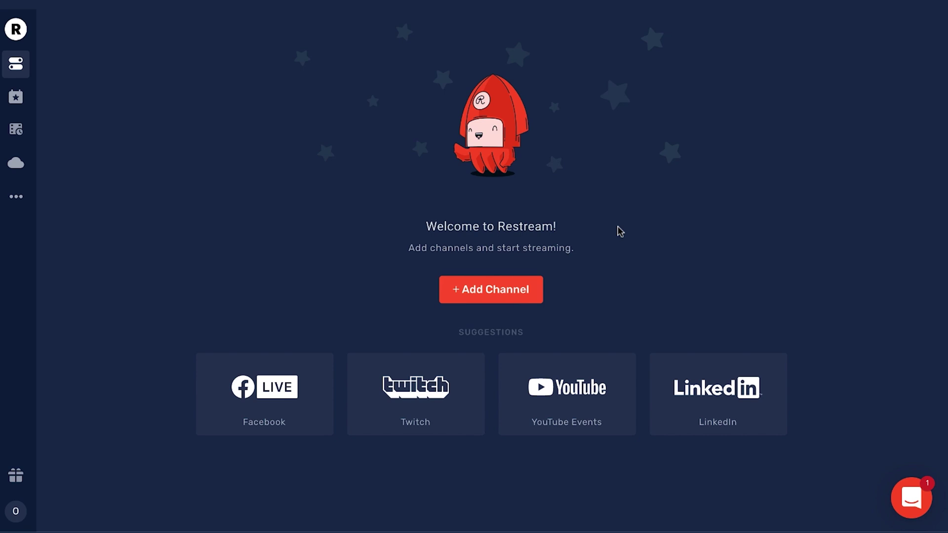
- Start adding a new channel from the Restream dashboard with '+ Add Channel'
click(488, 295)
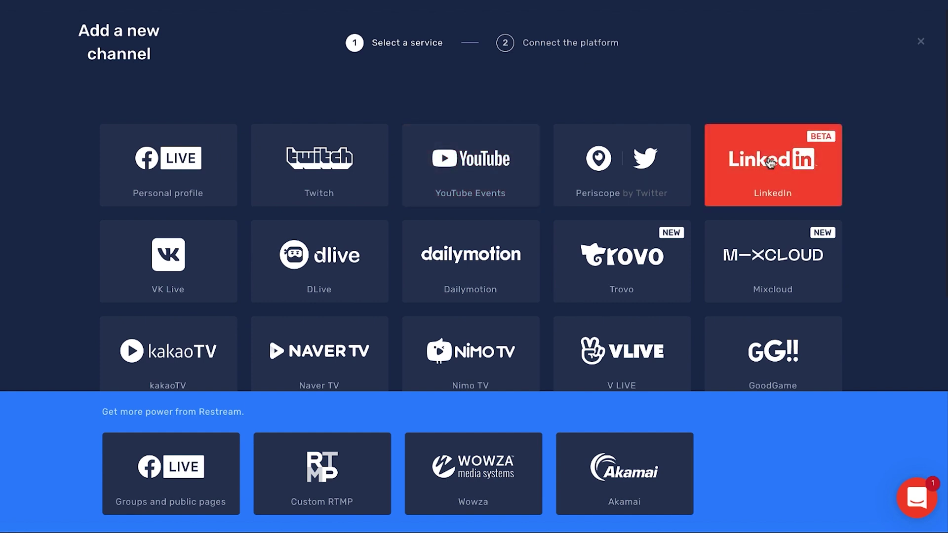
- Connect Facebook Live as a destination streaming to the personal profile and save it
click(185, 188)
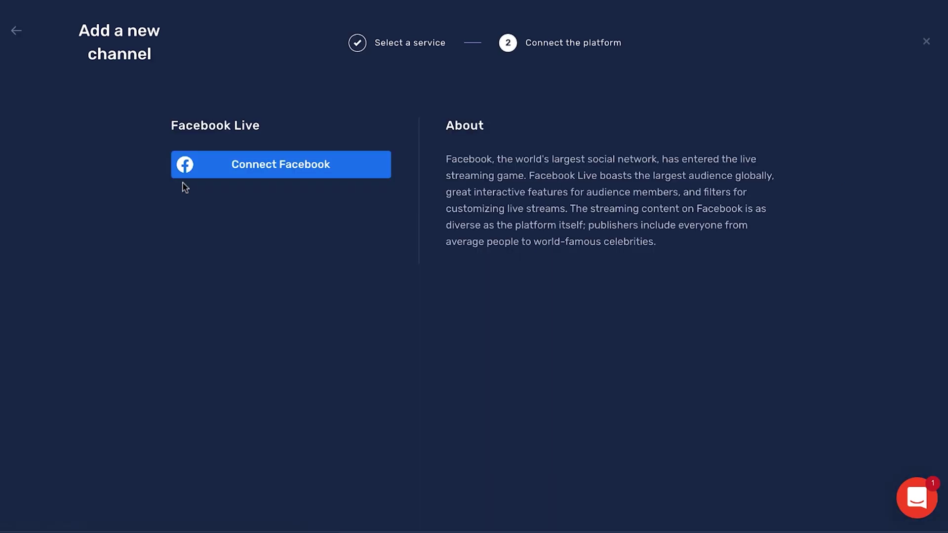
click(237, 171)
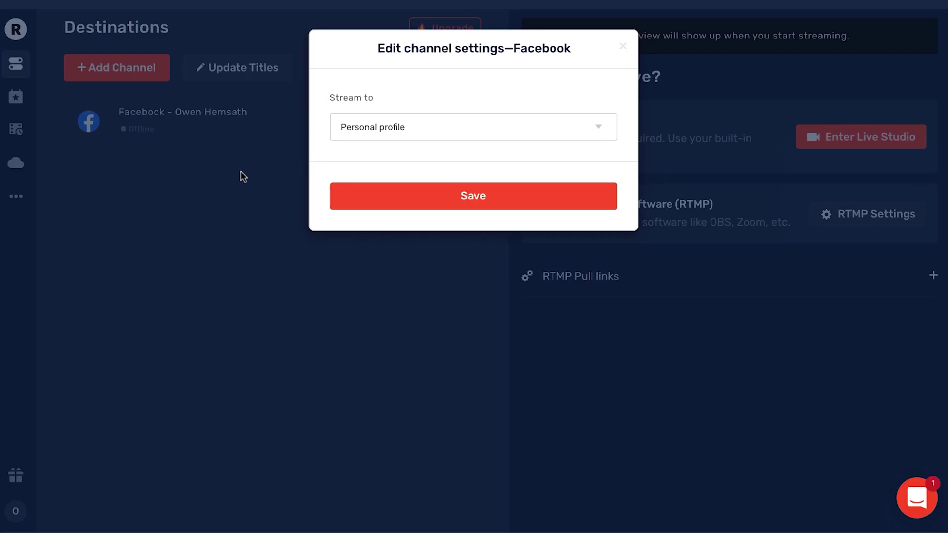
click(600, 130)
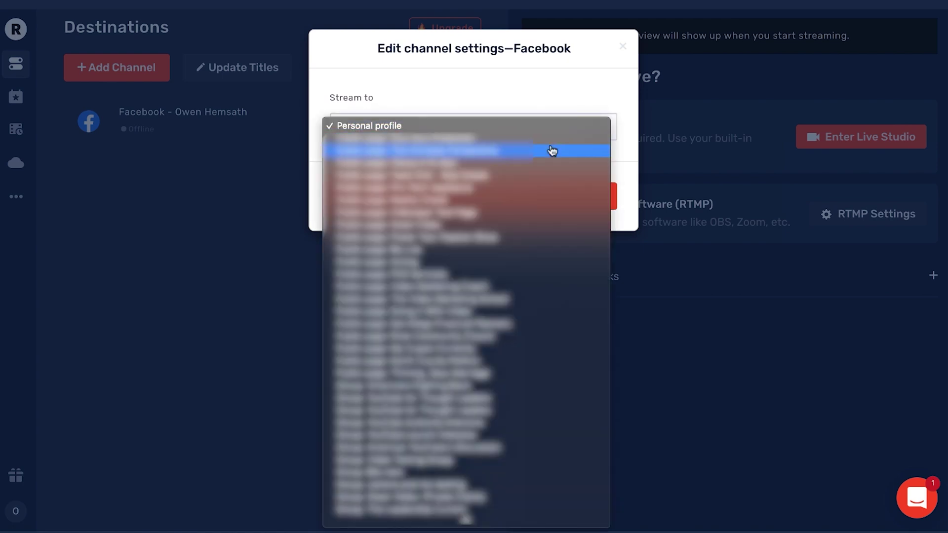
scroll(444, 385, down, 3)
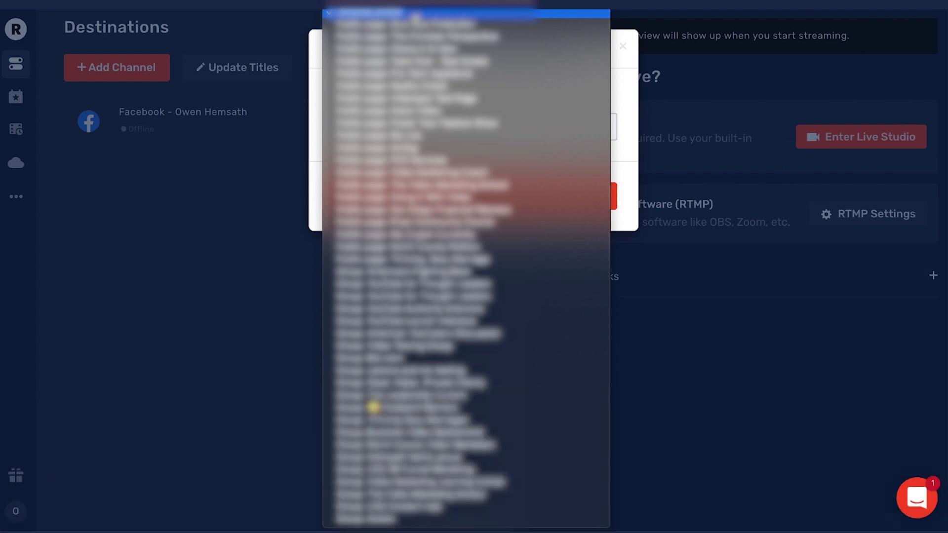
click(416, 13)
click(421, 200)
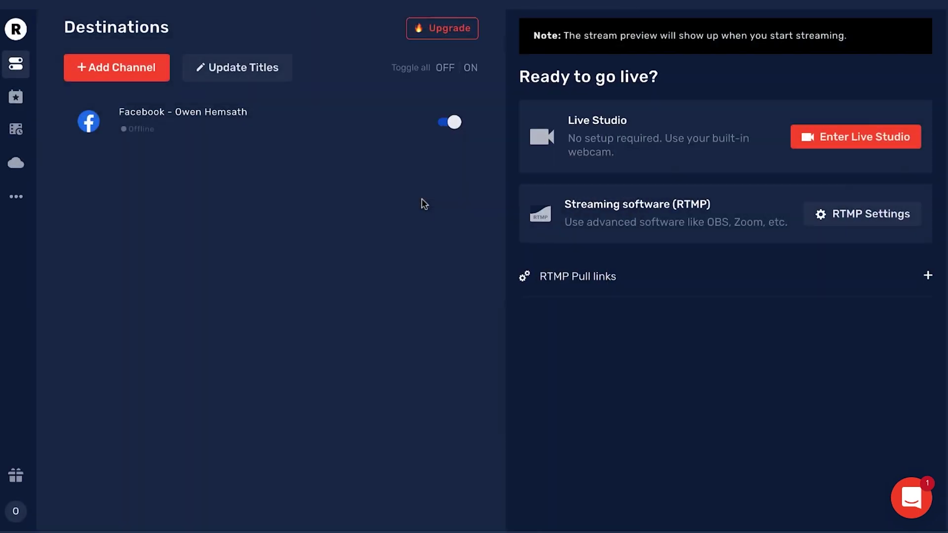
- Add YouTube Events as another channel and connect the YouTube account
click(133, 73)
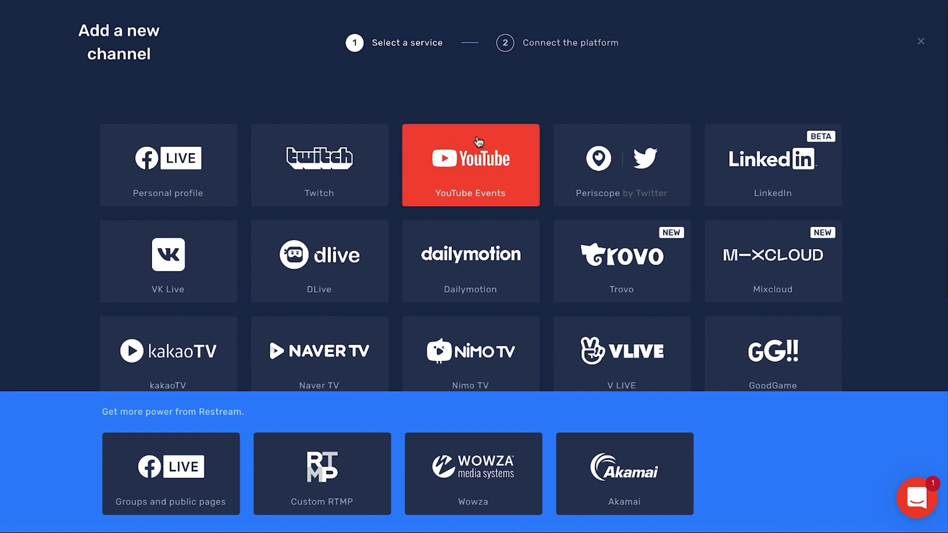
click(457, 143)
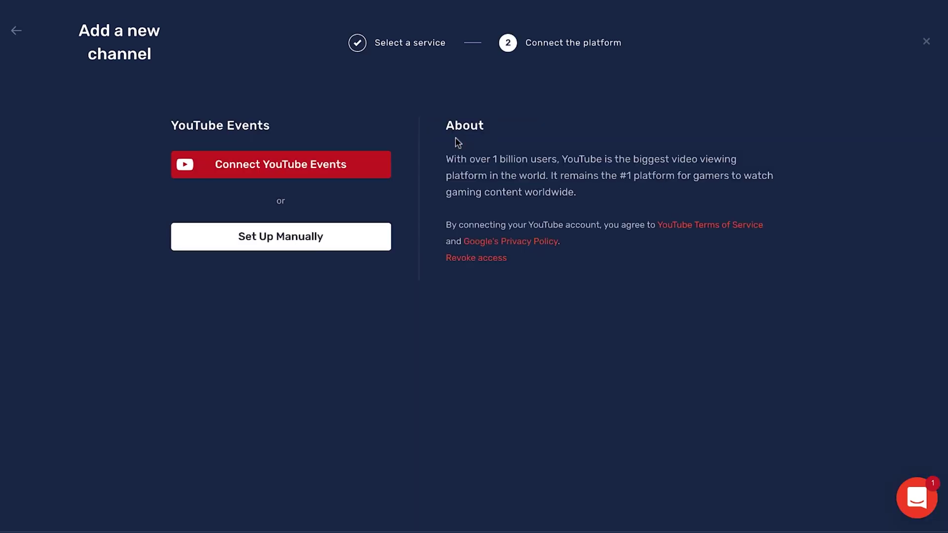
click(360, 175)
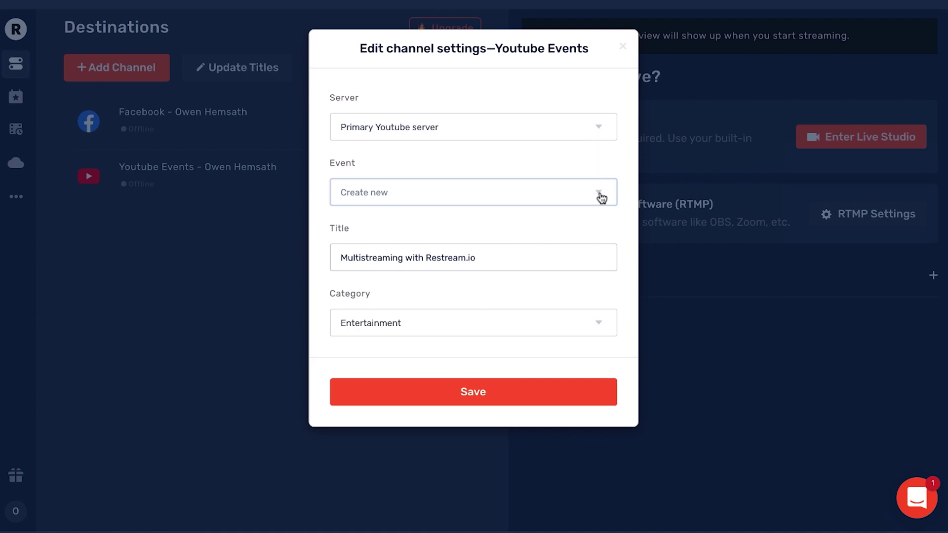
- Title the YouTube event 'Zoom Call - the Big Meeting', set category Education, and save
triple_click(543, 258)
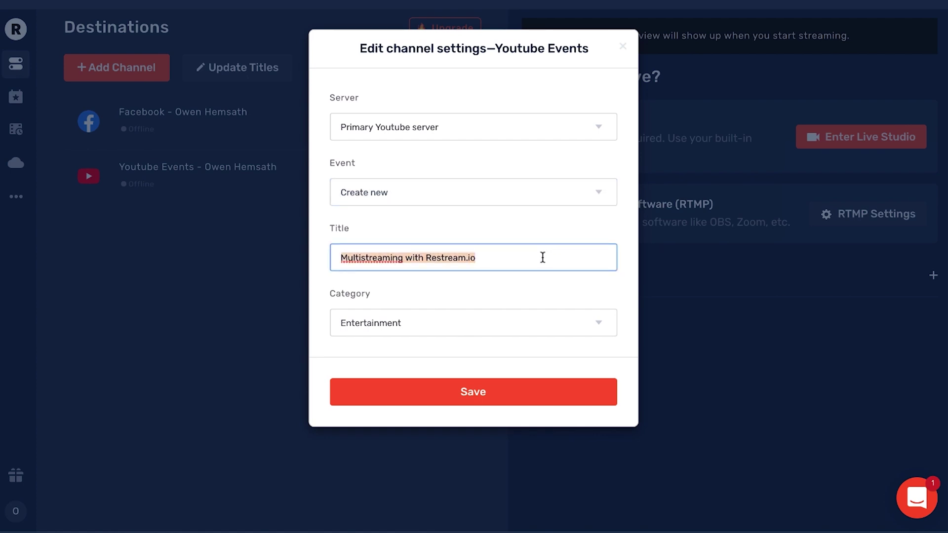
text(Zoom Call - the Big Meeting)
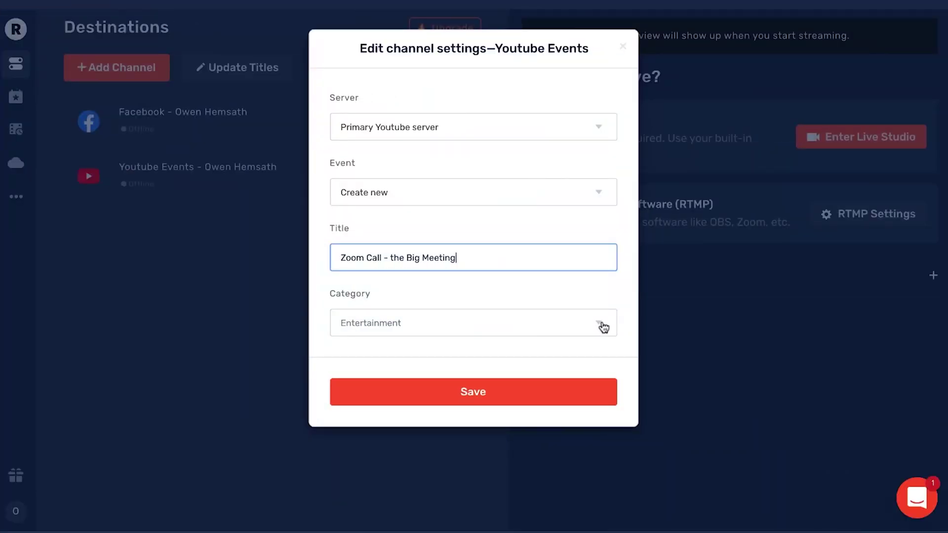
click(603, 327)
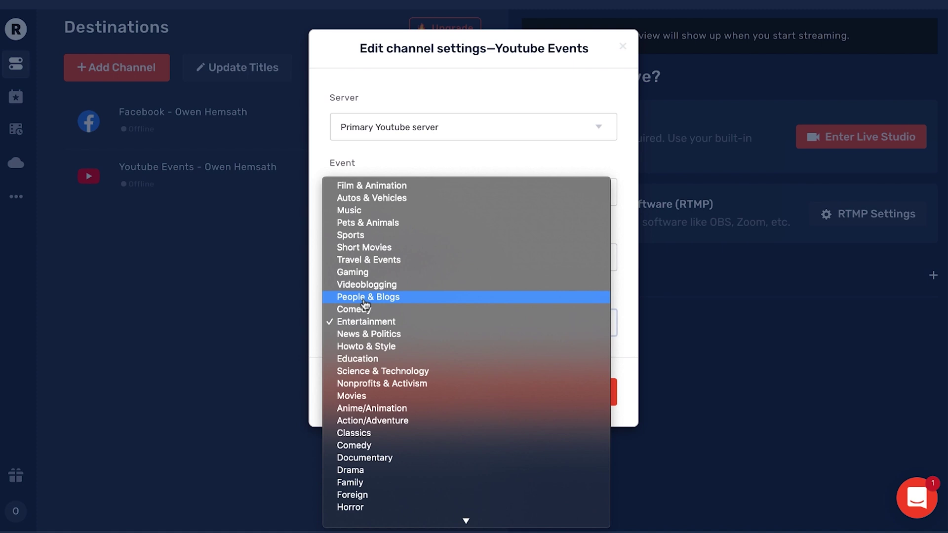
click(360, 359)
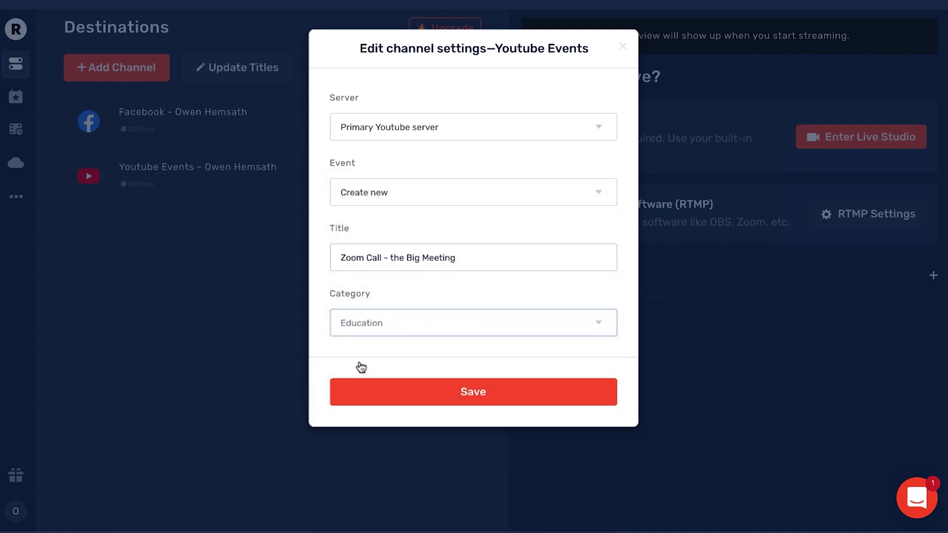
click(446, 393)
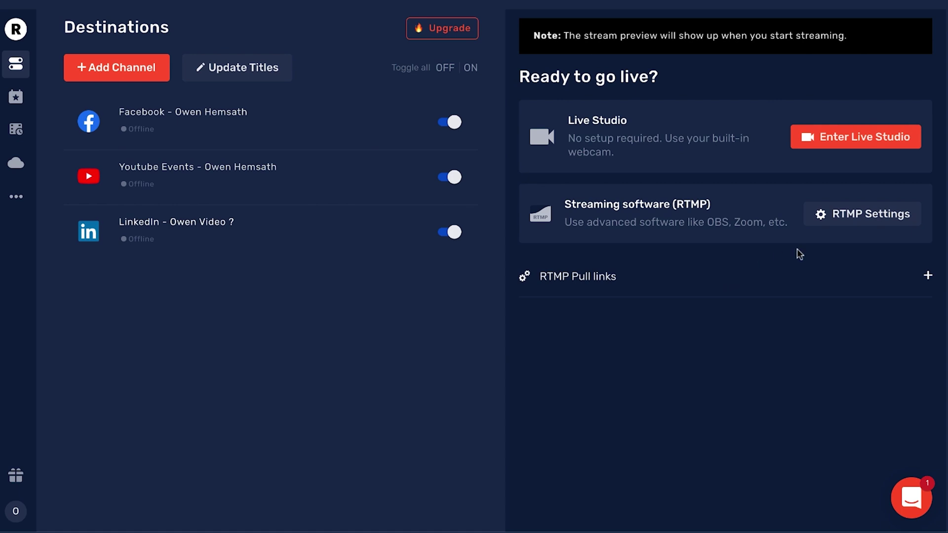
- Show Restream's RTMP Settings with the server URL and stream key
click(852, 227)
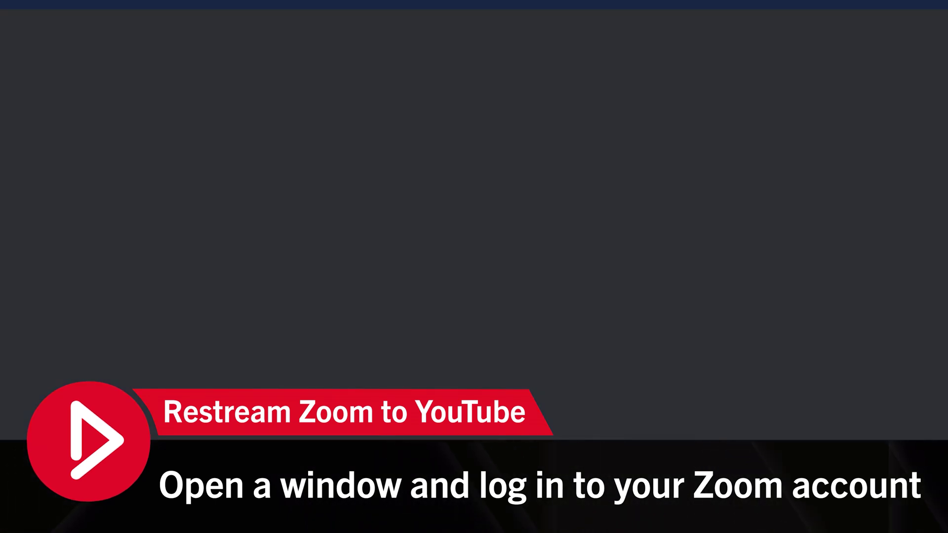
- Load the Zoom website and go to My Account settings, In Meeting (Advanced)
text(zoom)
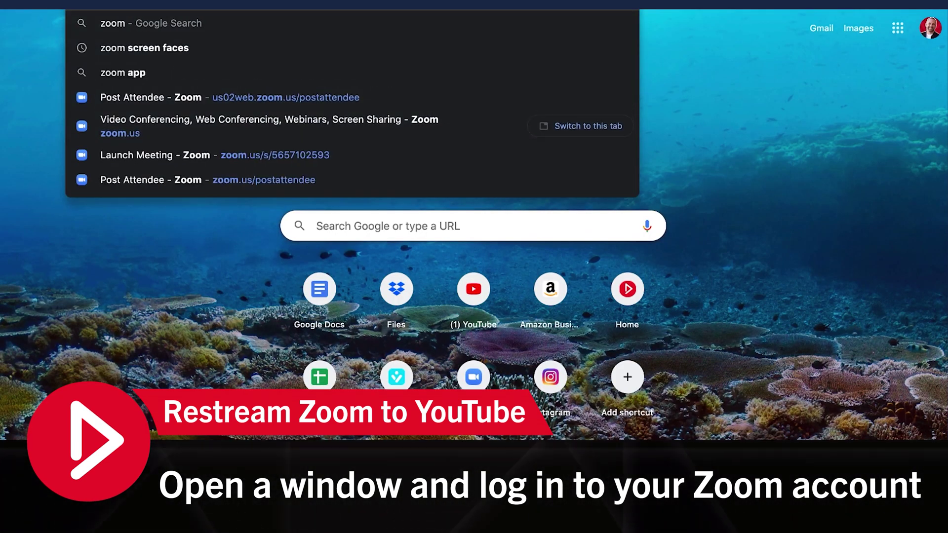
key(Return)
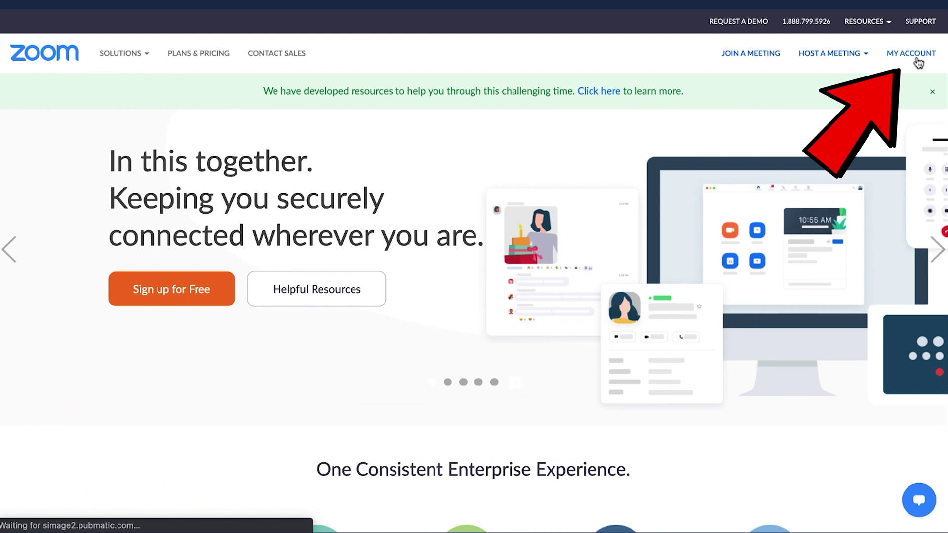
click(919, 58)
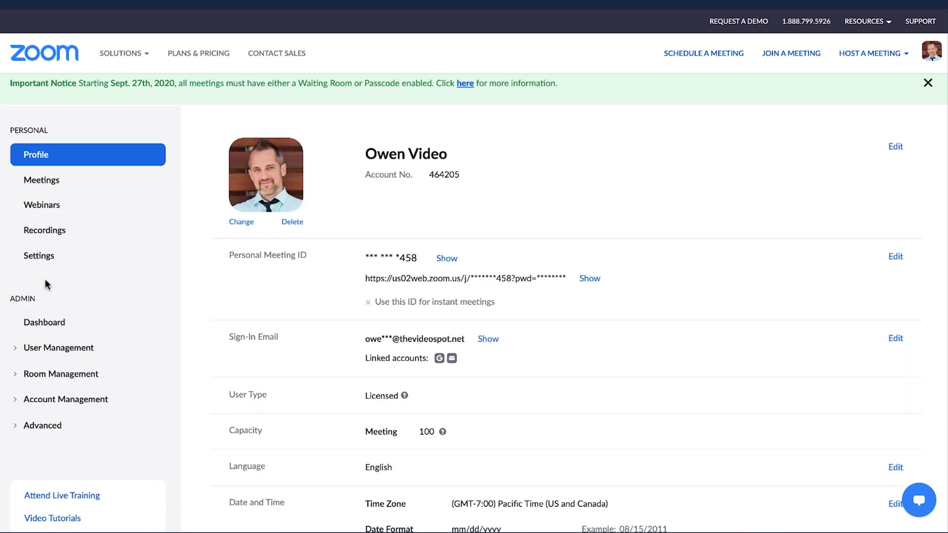
click(39, 256)
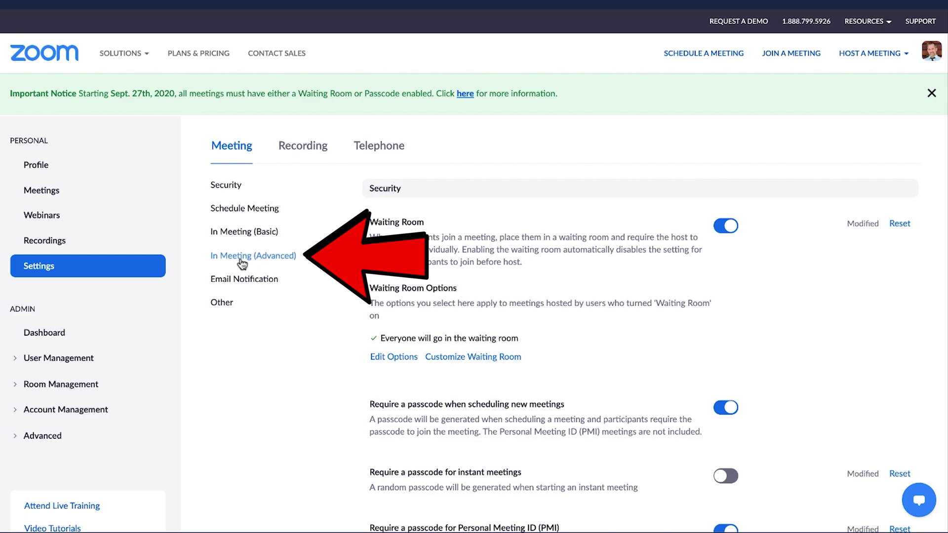
click(242, 258)
scroll(397, 394, down, 3)
scroll(400, 395, down, 15)
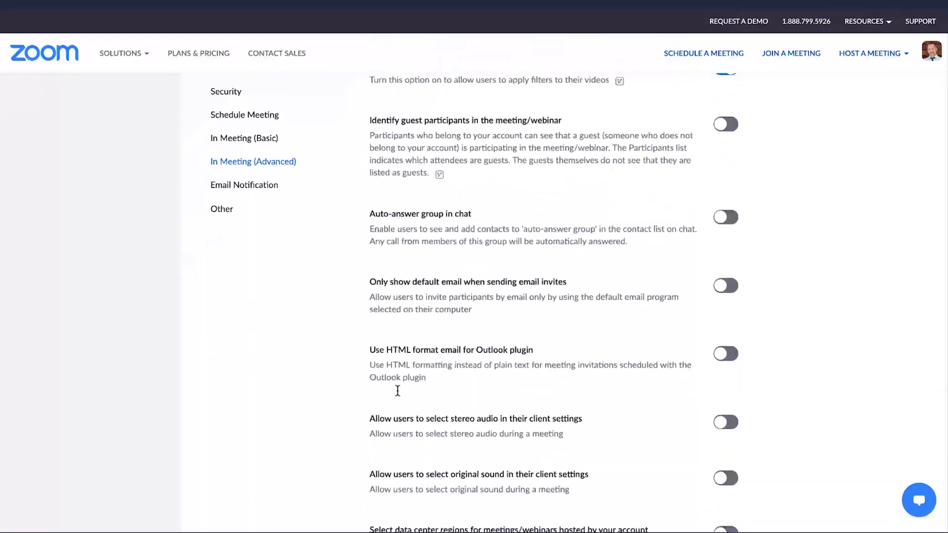
scroll(397, 390, down, 7)
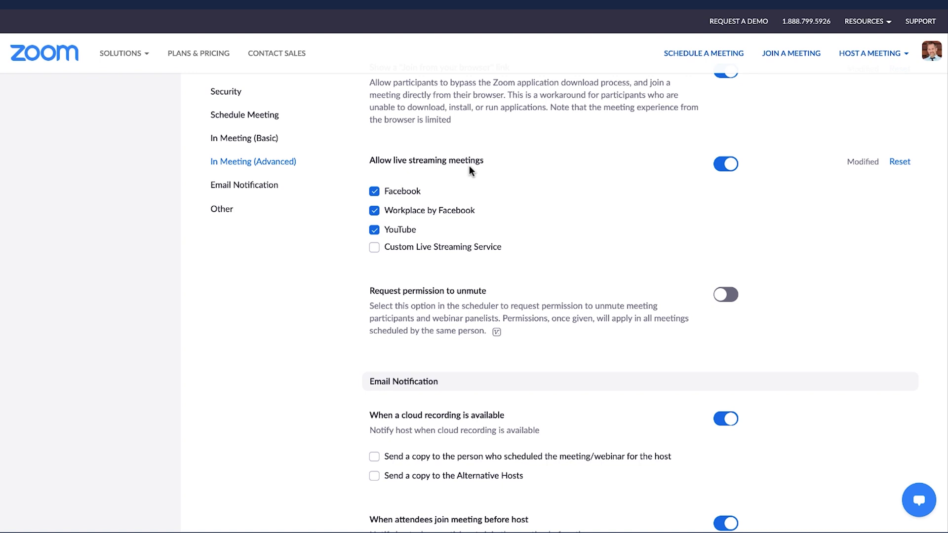
- Enable Custom Live Streaming Service, save the setting, and return to the Zoom meeting
click(373, 251)
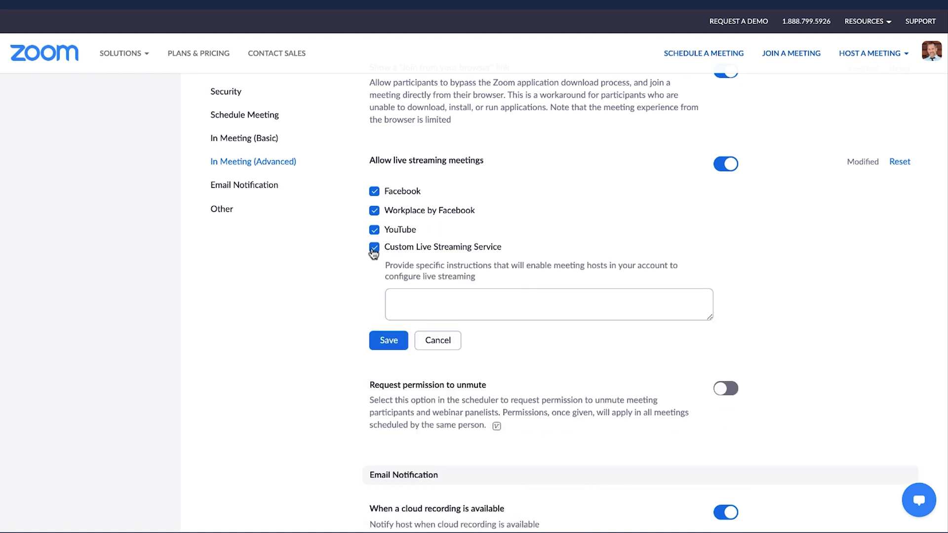
click(384, 341)
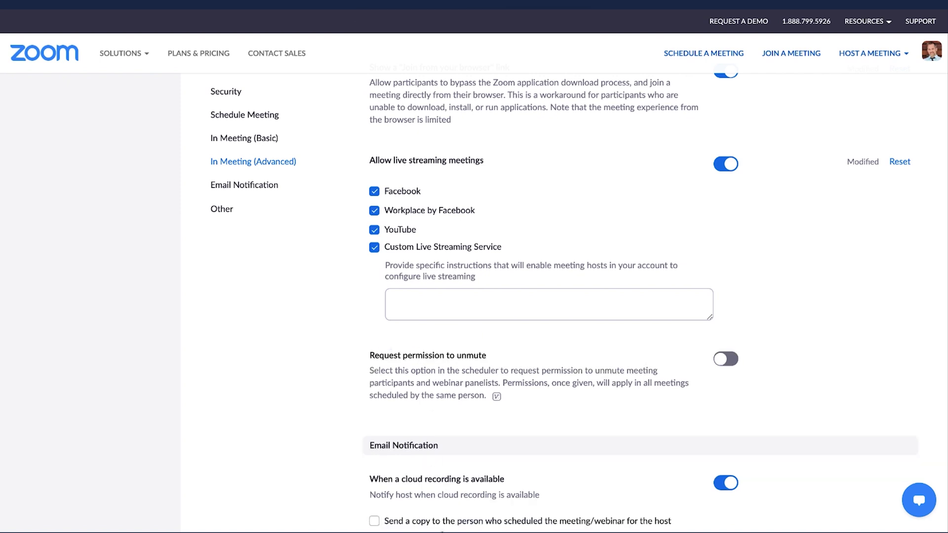
mouse_move(459, 528)
click(507, 517)
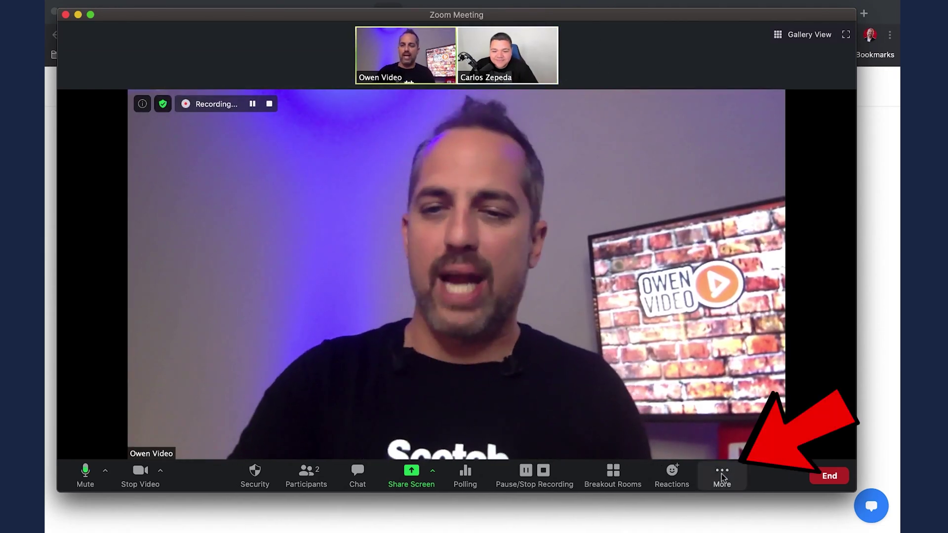
- Choose Live on Custom Live Streaming Service from the meeting's More menu
click(724, 480)
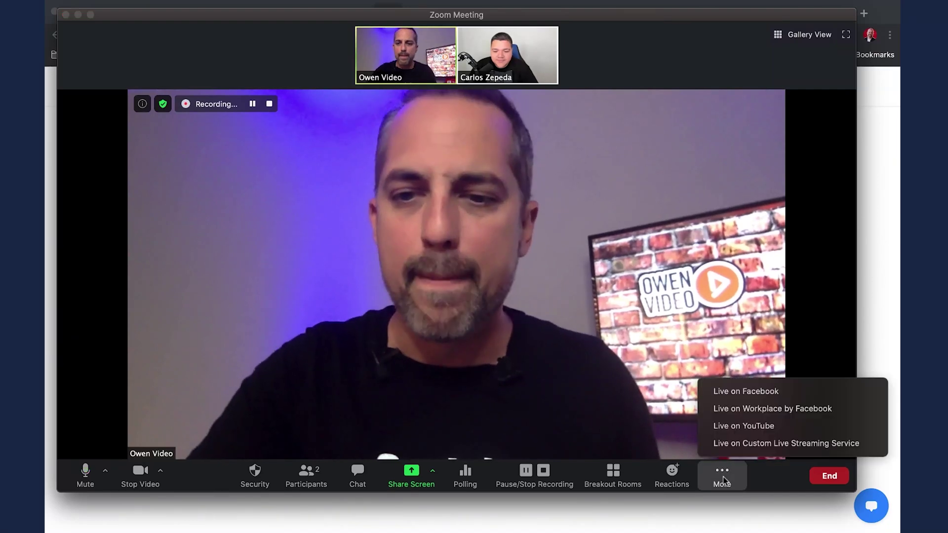
click(736, 447)
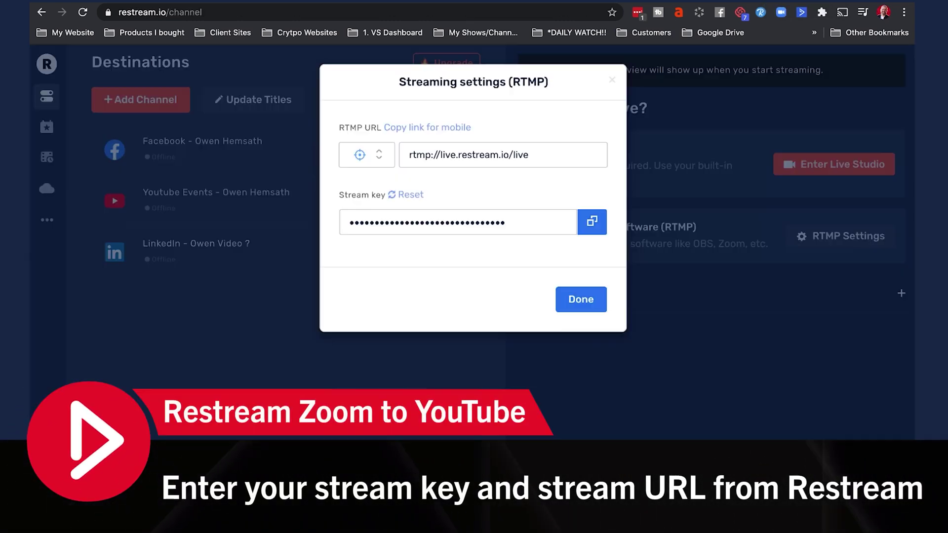
- Paste Restream's RTMP URL and stream key into Zoom's Streaming URL and Streaming key fields
click(479, 156)
key(super+c)
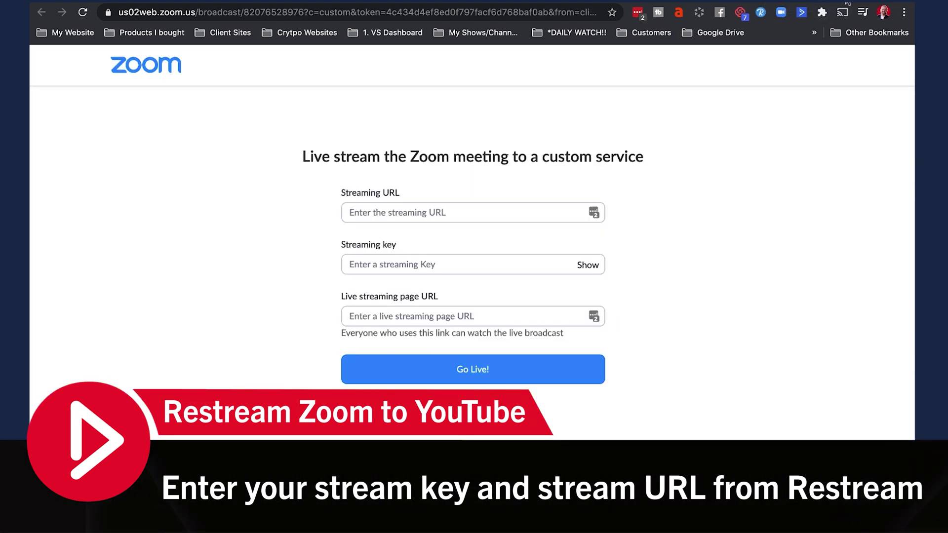
click(387, 220)
key(super+v)
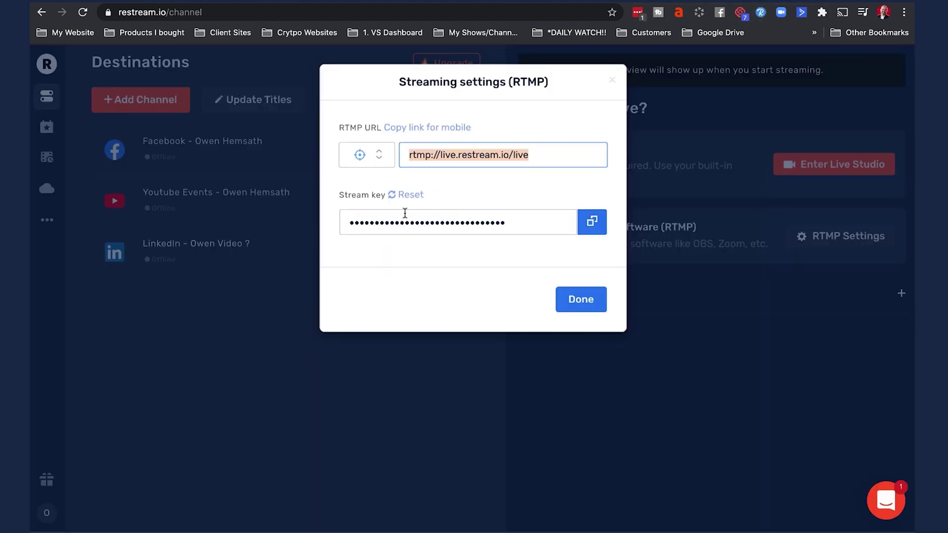
click(592, 224)
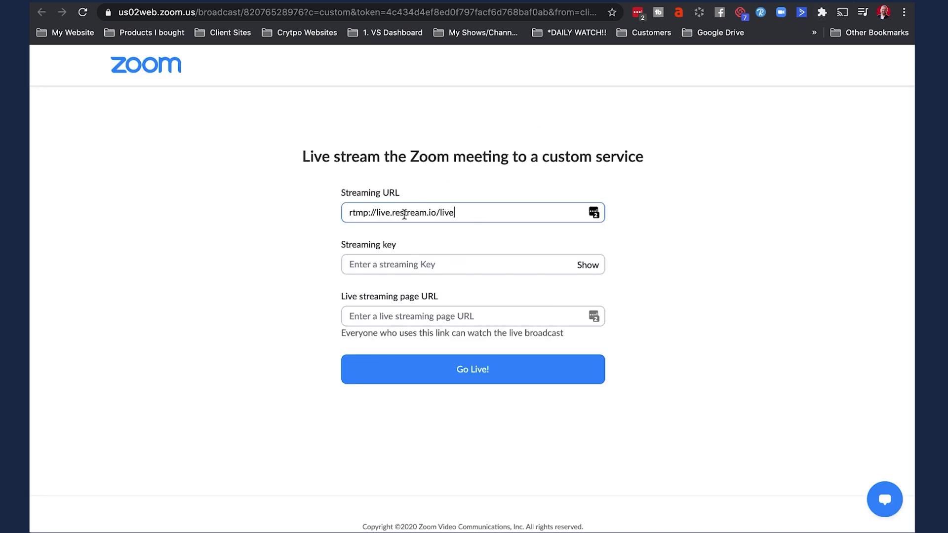
click(372, 264)
key(super+v)
- Enter the live streaming page URL and start the stream with Go Live!
click(348, 318)
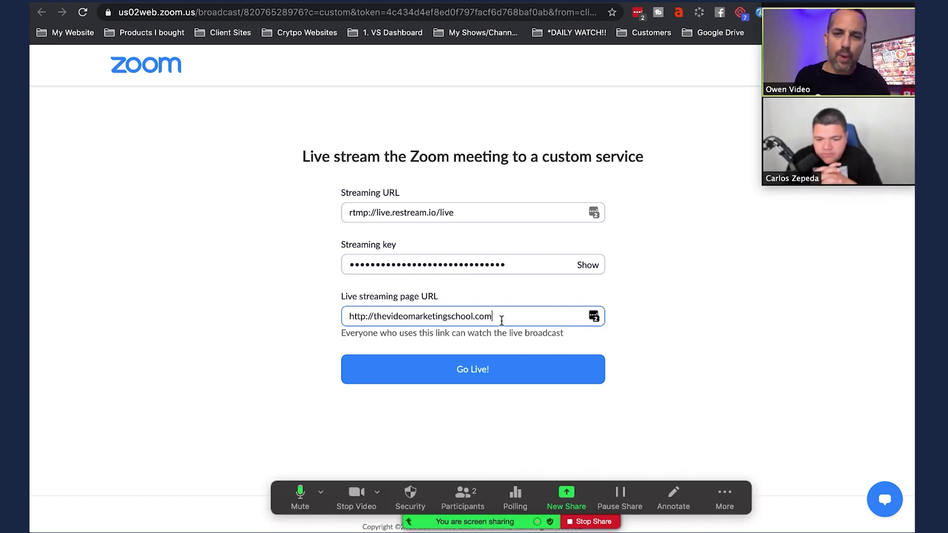
click(503, 375)
click(853, 8)
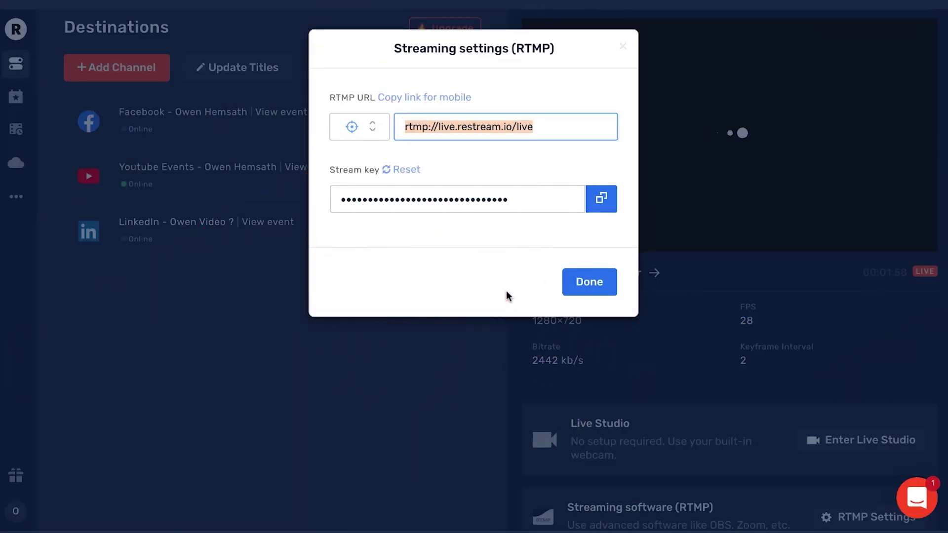
- Close the streaming settings with Facebook, YouTube and LinkedIn destinations all online
click(563, 293)
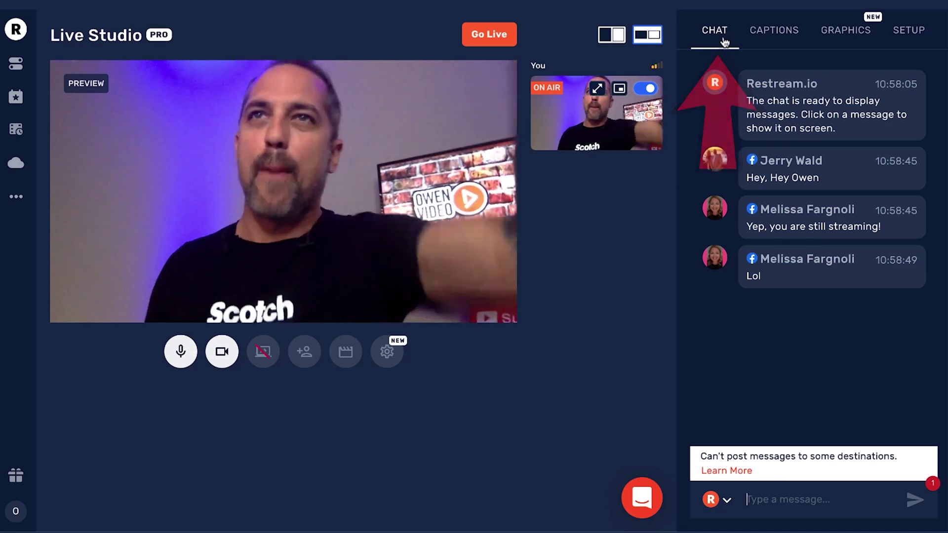
- Show the Captions panel in Live Studio with its preset captions and add-caption form
click(770, 33)
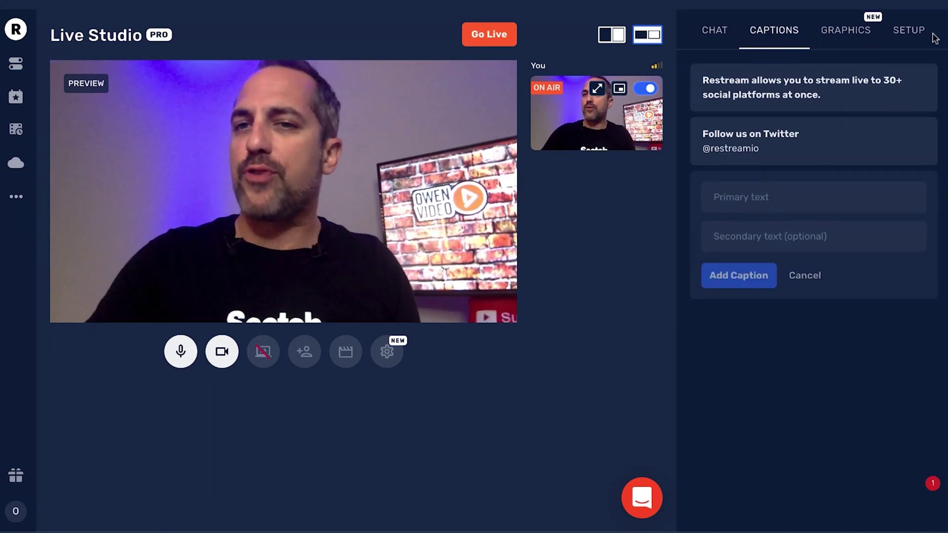